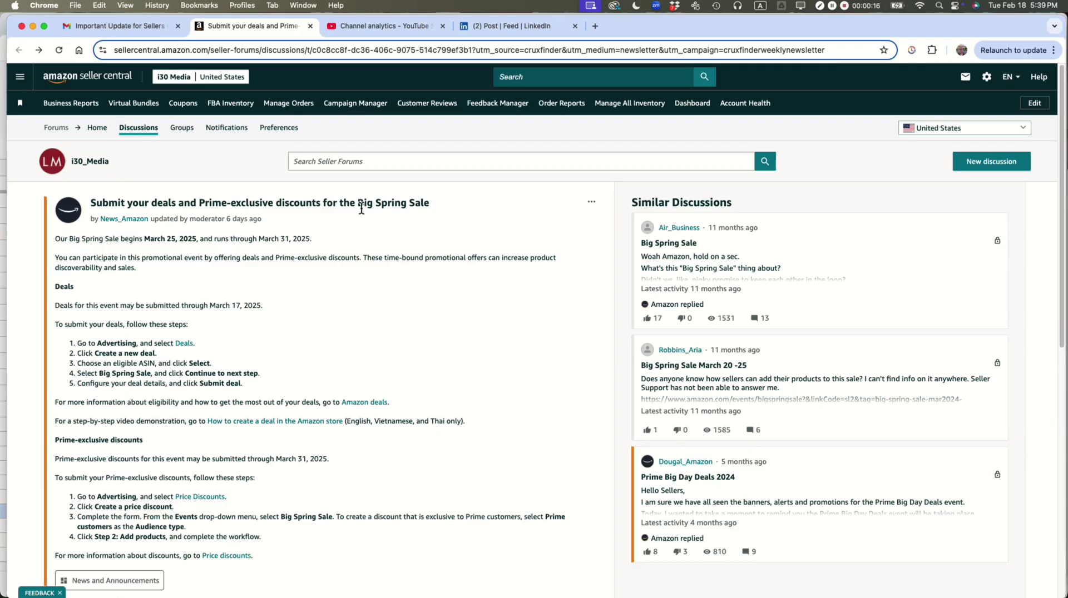
Open the Deals link from the Big Spring Sale announcement in a new tab, review the eligible products, and close it.
{"action": "left_click_drag", "start_coordinate": [357, 203], "coordinate": [428, 208]}
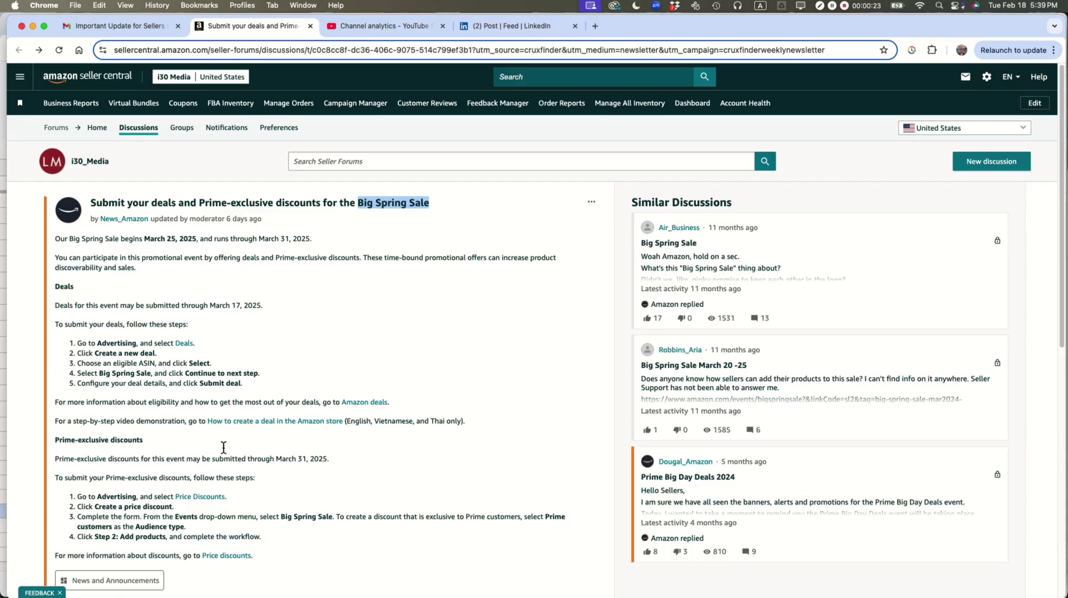
{"action": "right_click", "coordinate": [189, 344]}
{"action": "left_click", "coordinate": [200, 350]}
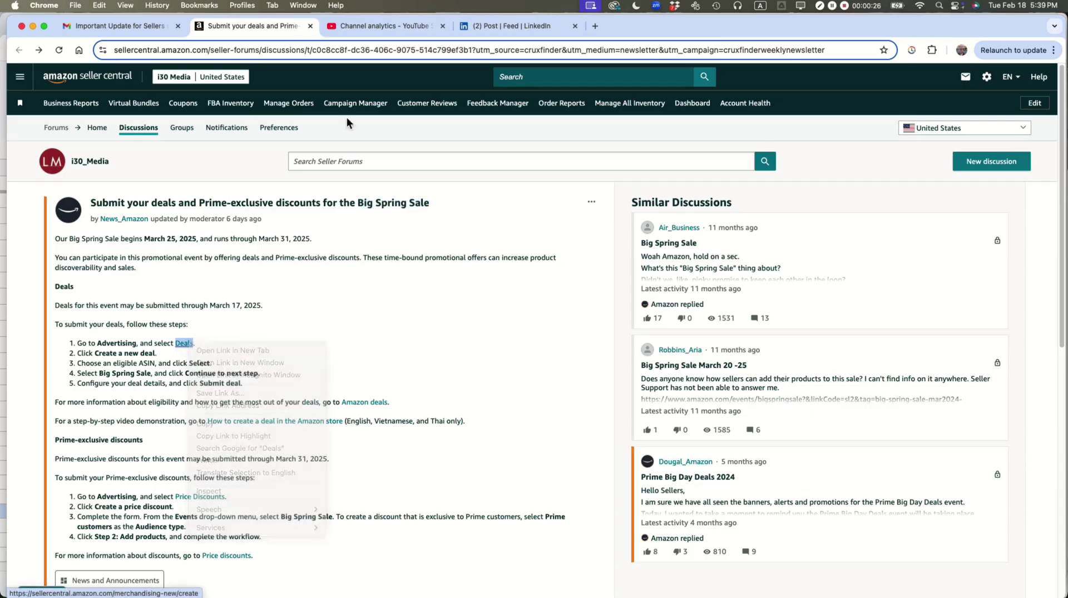
{"action": "left_click", "coordinate": [372, 25]}
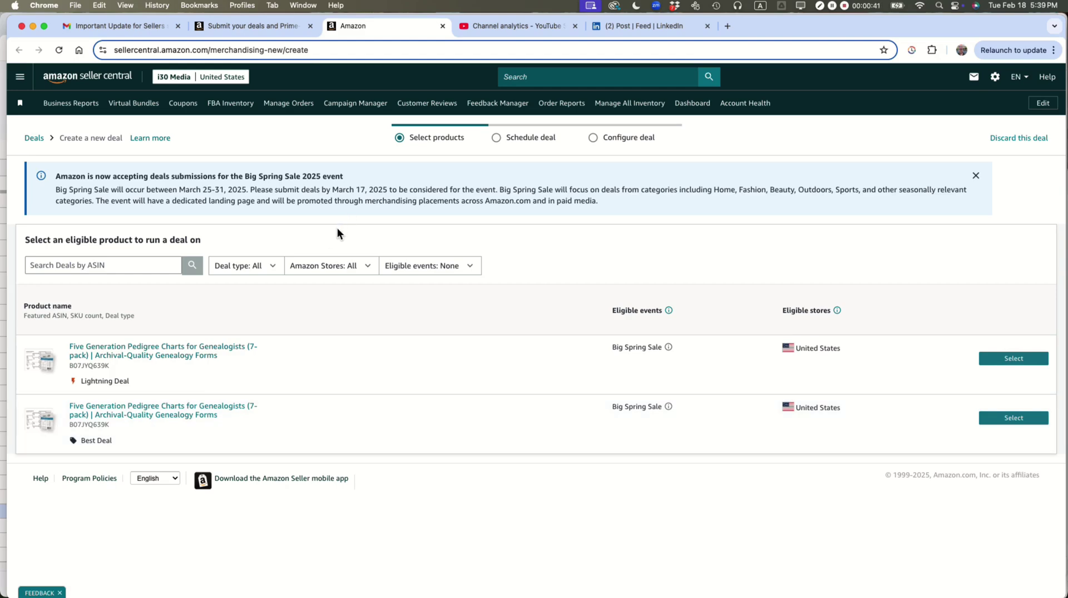
{"action": "left_click", "coordinate": [443, 26]}
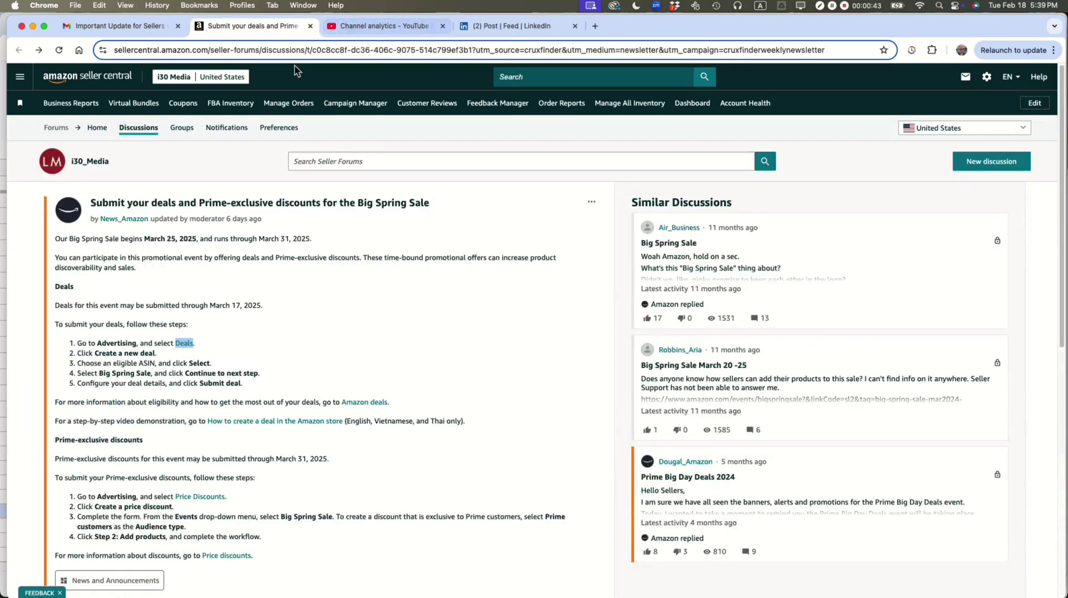
Go to Price Discounts under Advertising and start creating a new price discount.
{"action": "scroll", "coordinate": [207, 390], "scroll_direction": "down", "scroll_amount": 1}
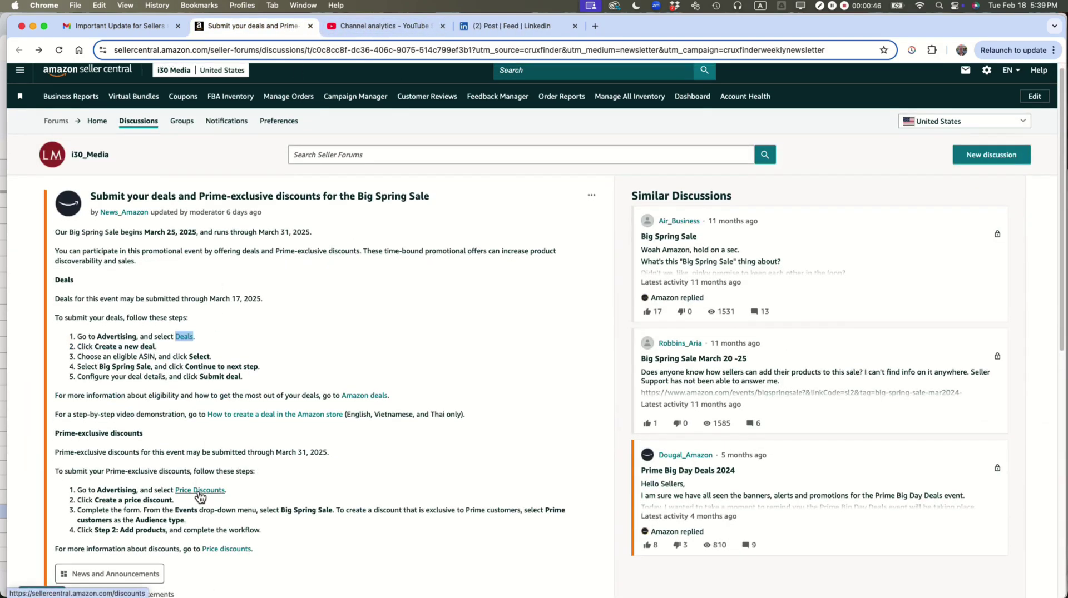
{"action": "scroll", "coordinate": [233, 390], "scroll_direction": "up", "scroll_amount": 1}
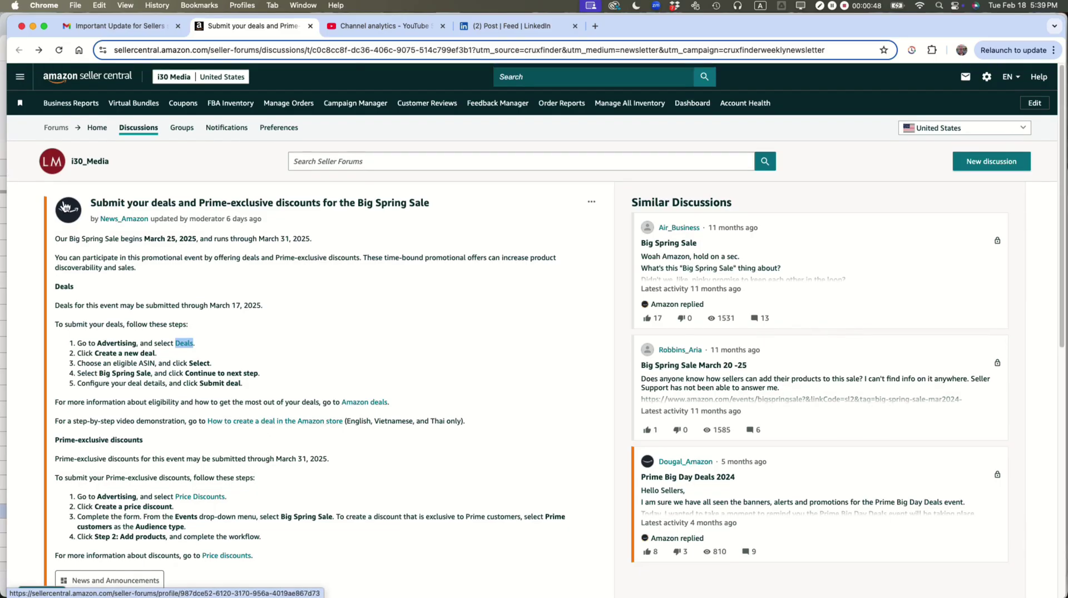
{"action": "left_click", "coordinate": [22, 85]}
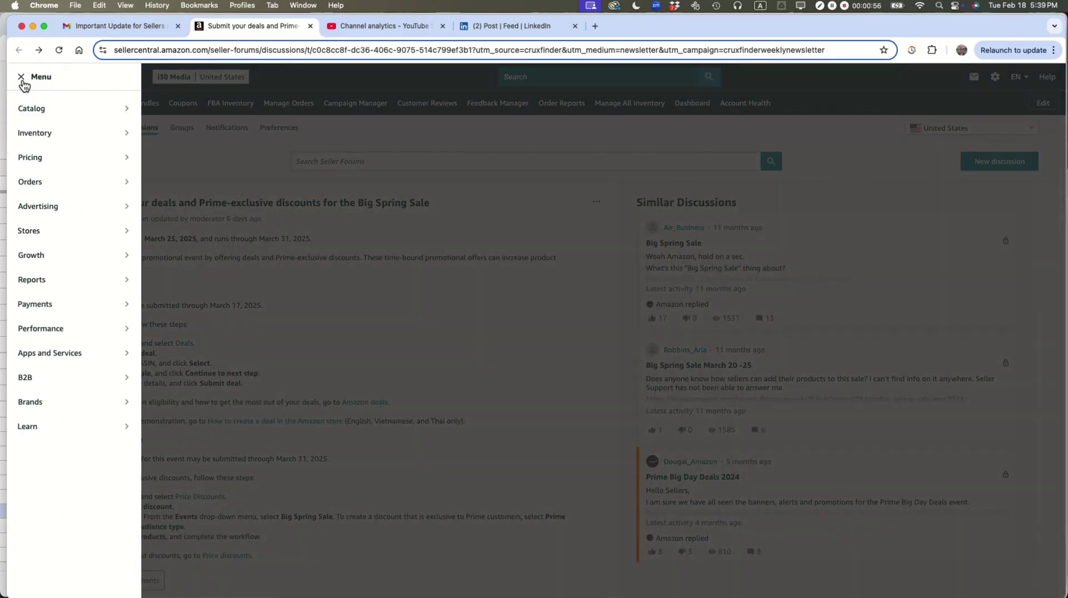
{"action": "mouse_move", "coordinate": [58, 208]}
{"action": "left_click", "coordinate": [178, 378]}
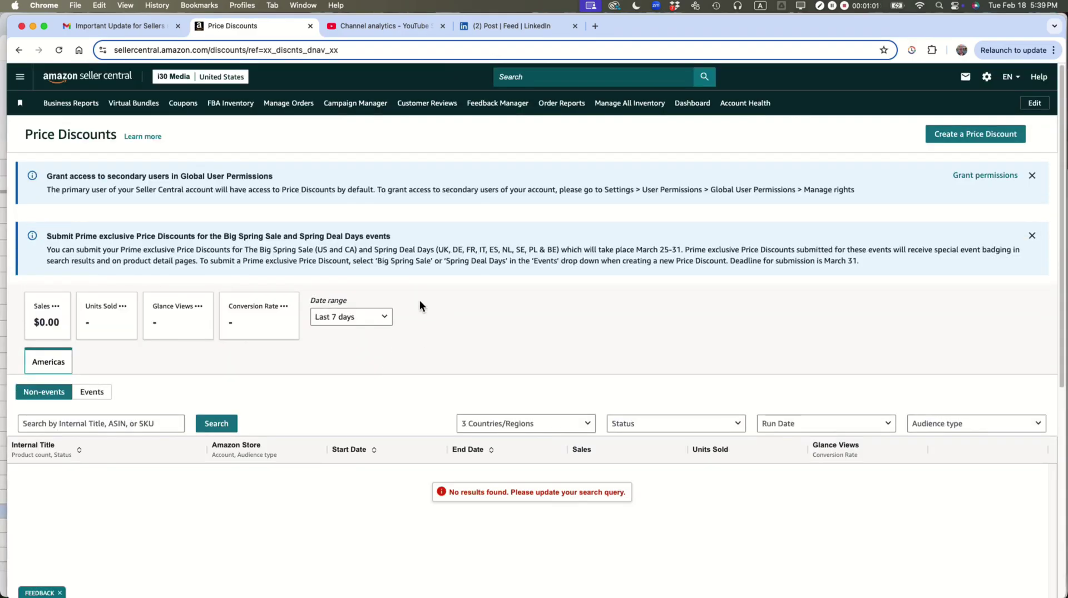
{"action": "left_click", "coordinate": [971, 138]}
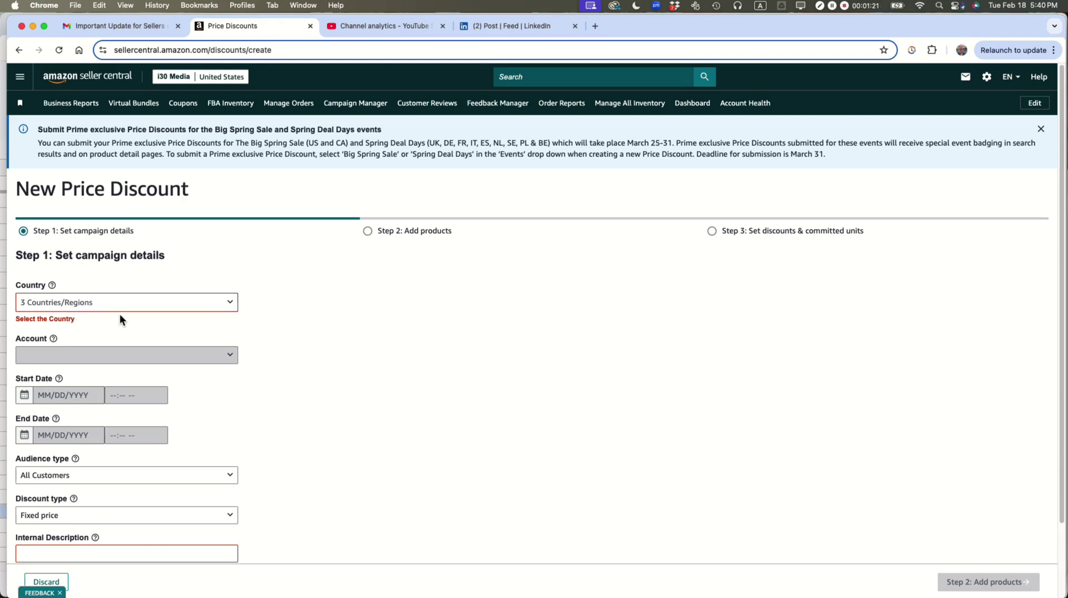
Set the price discount's country to United States (US) and the account to i30 Media.
{"action": "left_click", "coordinate": [229, 305]}
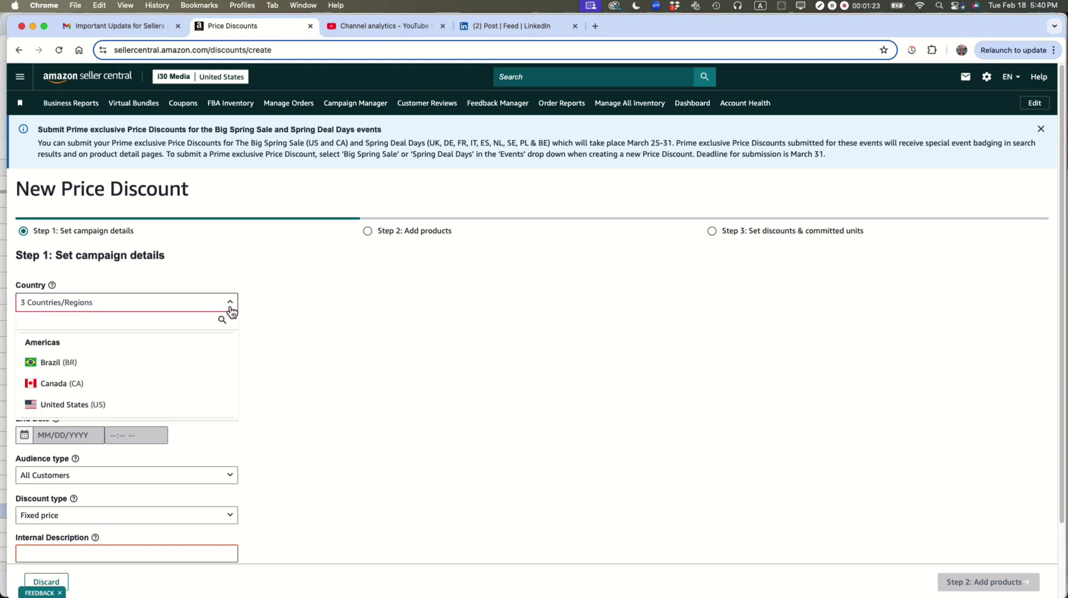
{"action": "left_click", "coordinate": [78, 406]}
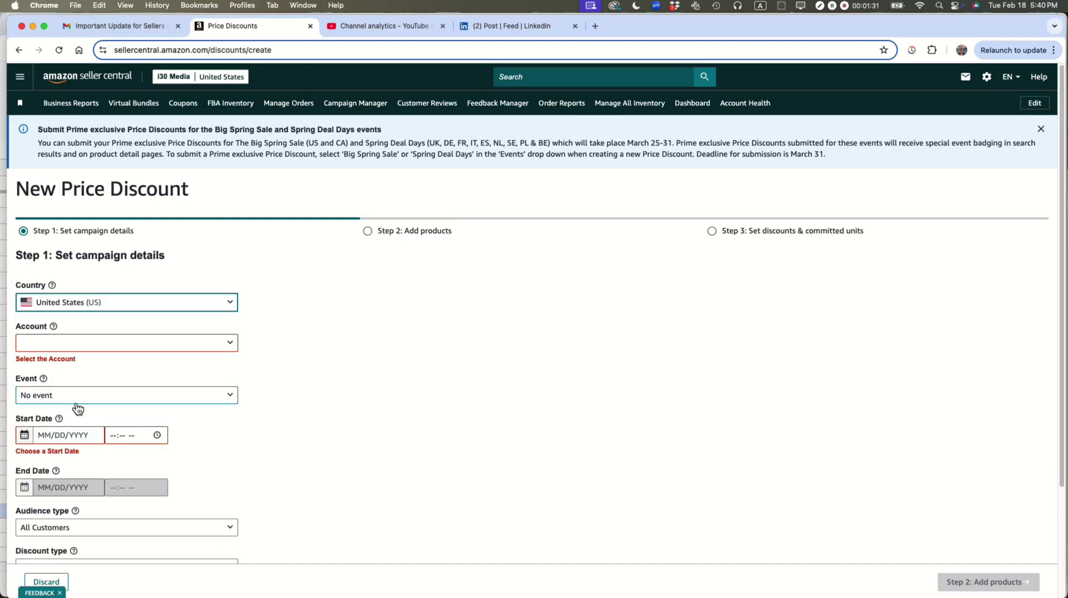
{"action": "left_click", "coordinate": [231, 349]}
{"action": "left_click", "coordinate": [156, 363]}
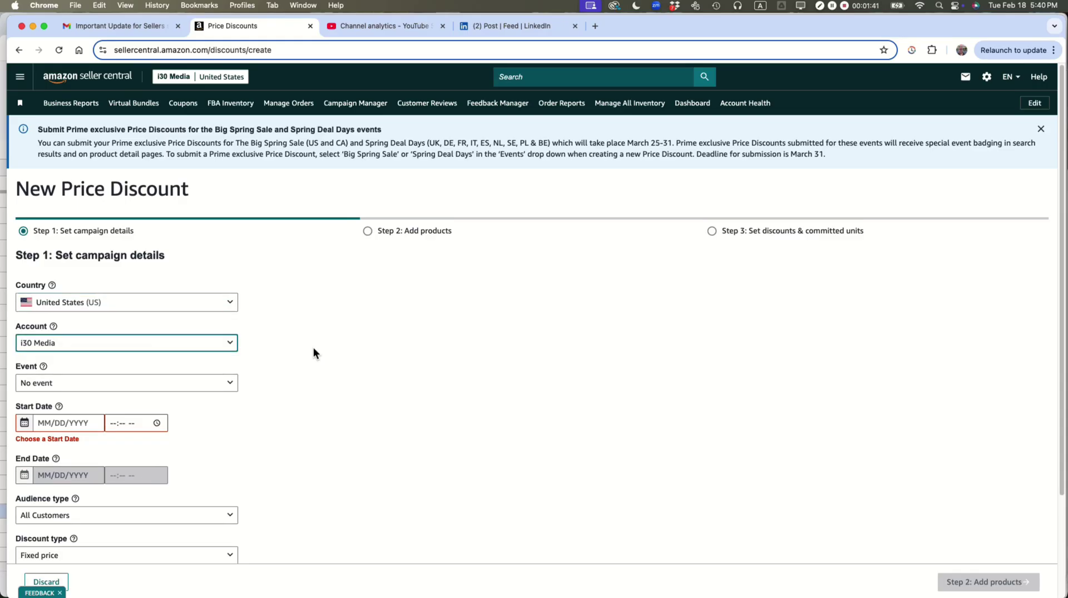
Choose Big Spring Sale as the event and review its discount requirements and preset campaign fields.
{"action": "scroll", "coordinate": [282, 368], "scroll_direction": "down", "scroll_amount": 2}
{"action": "left_click", "coordinate": [231, 324]}
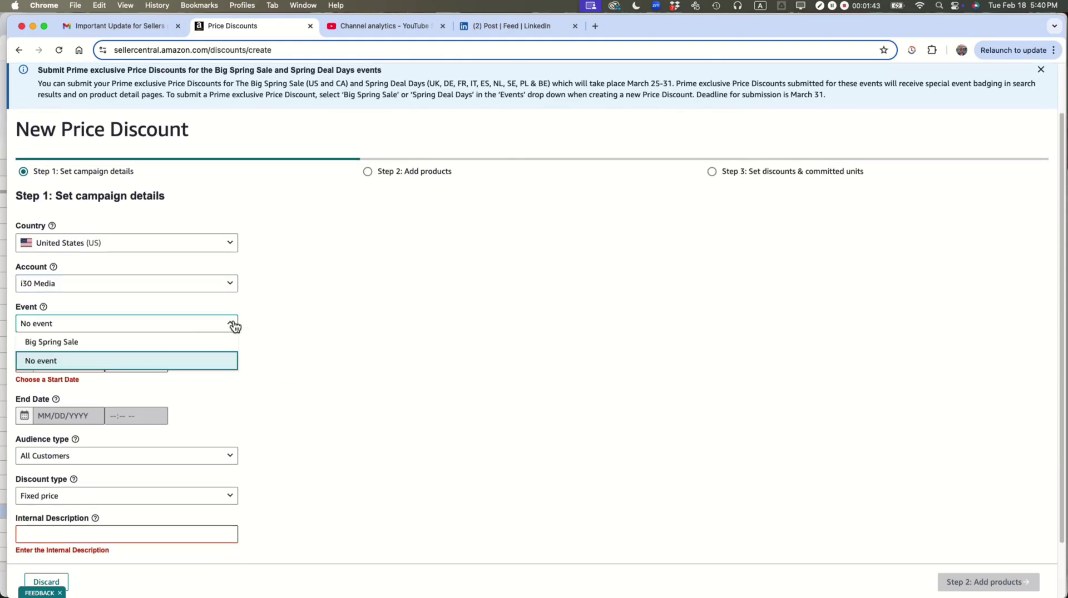
{"action": "left_click", "coordinate": [138, 343]}
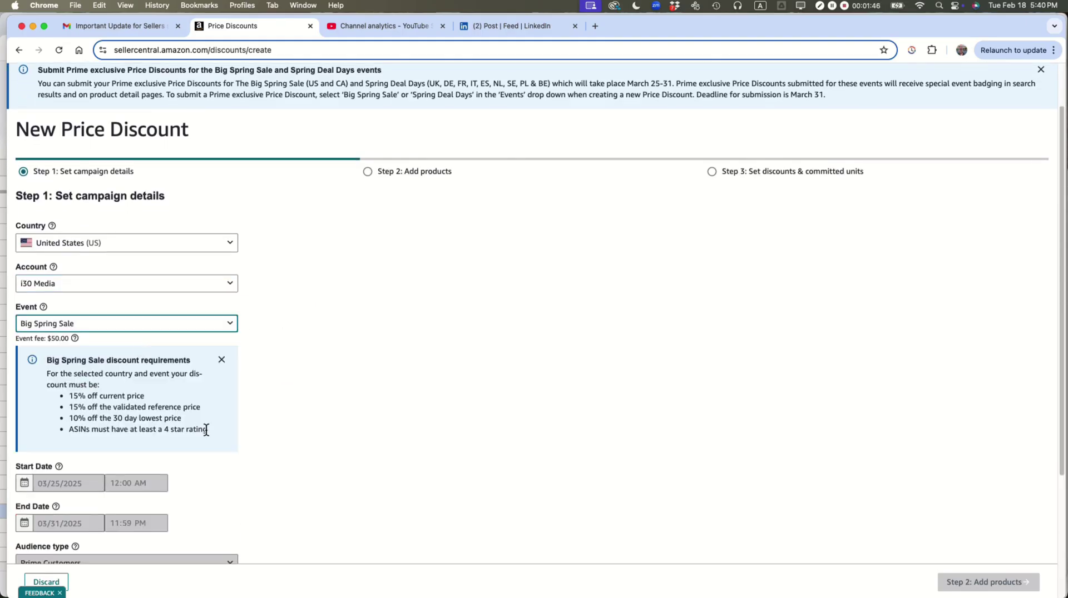
{"action": "left_click_drag", "start_coordinate": [206, 430], "coordinate": [65, 393]}
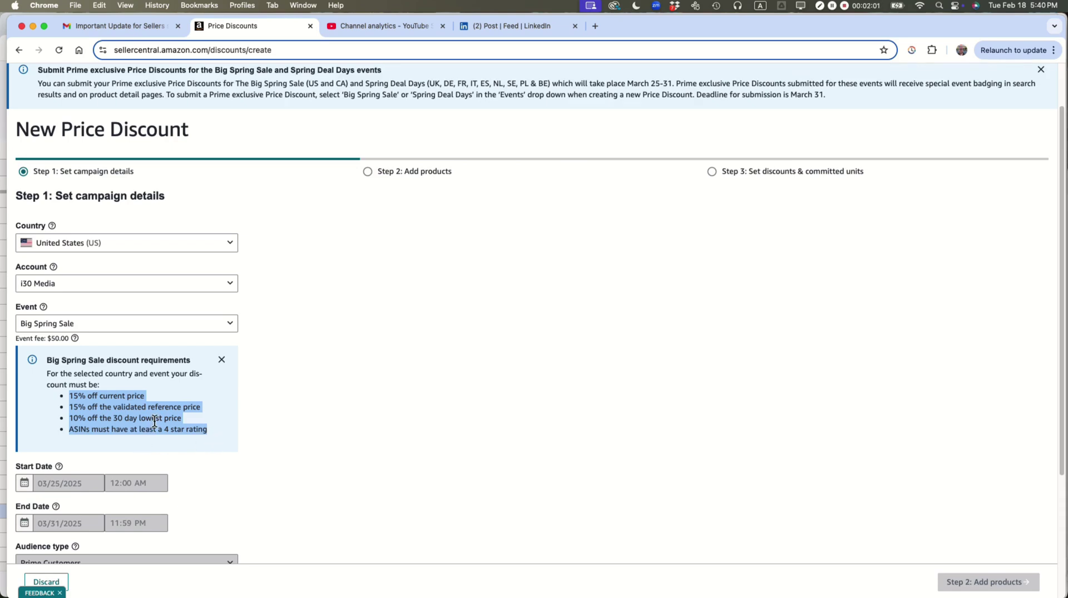
{"action": "scroll", "coordinate": [309, 370], "scroll_direction": "down", "scroll_amount": 1}
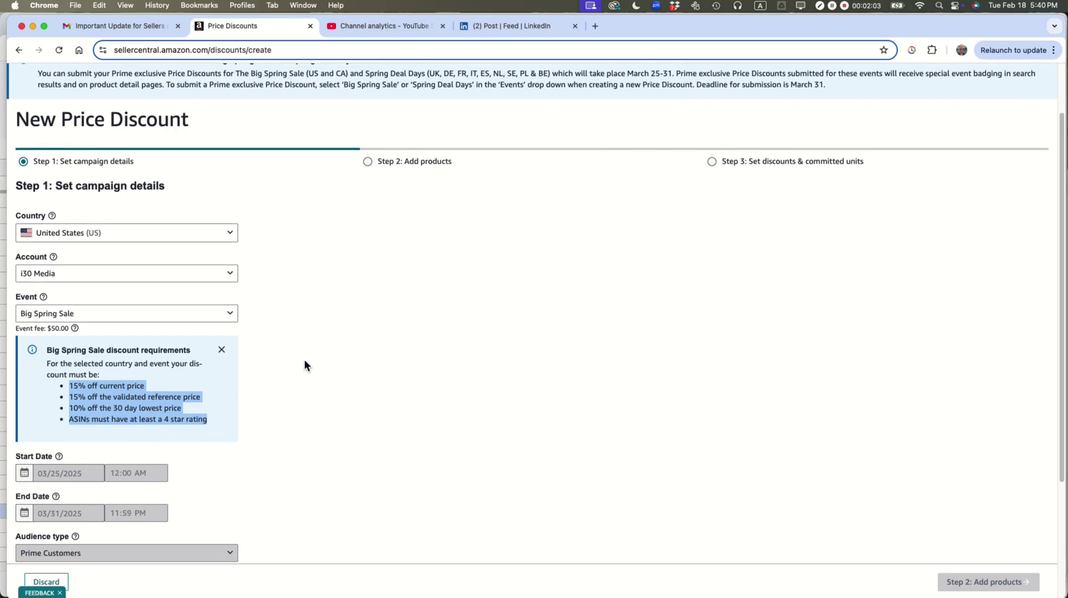
{"action": "scroll", "coordinate": [296, 344], "scroll_direction": "down", "scroll_amount": 2}
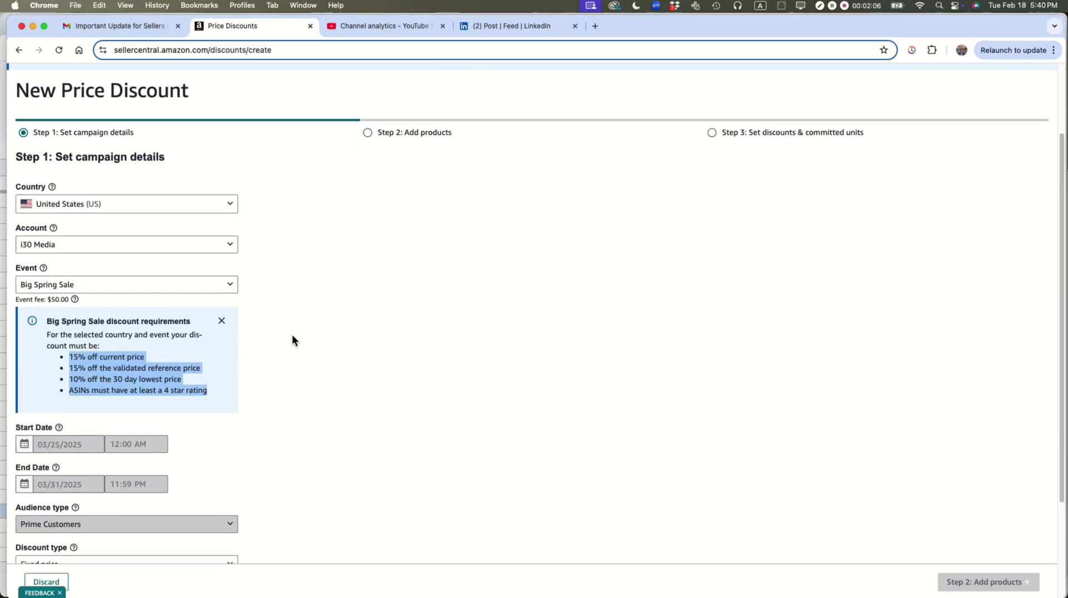
{"action": "scroll", "coordinate": [310, 296], "scroll_direction": "down", "scroll_amount": 5}
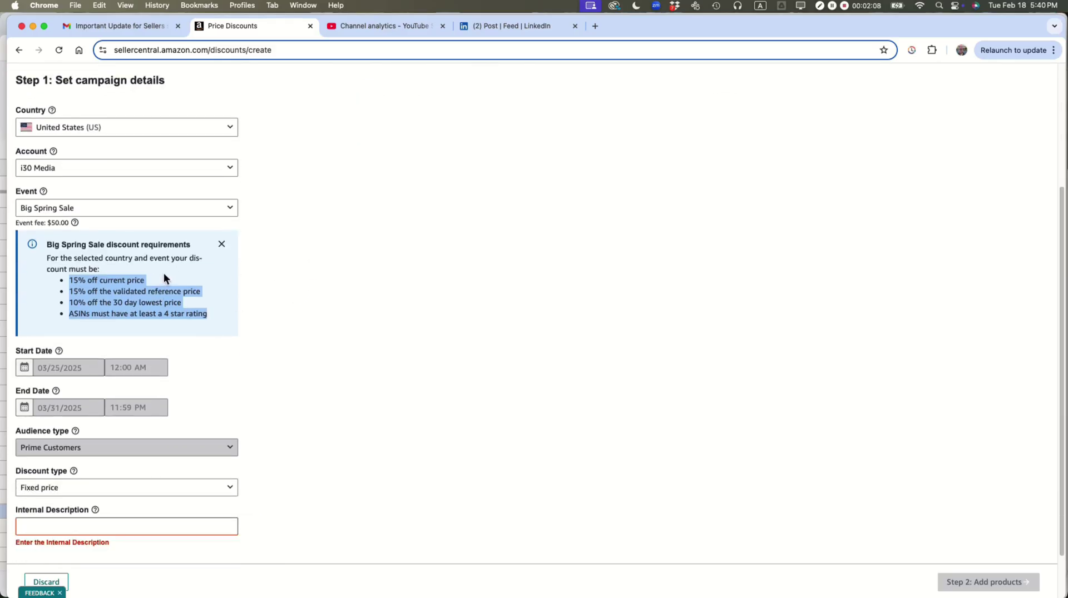
{"action": "mouse_move", "coordinate": [22, 367]}
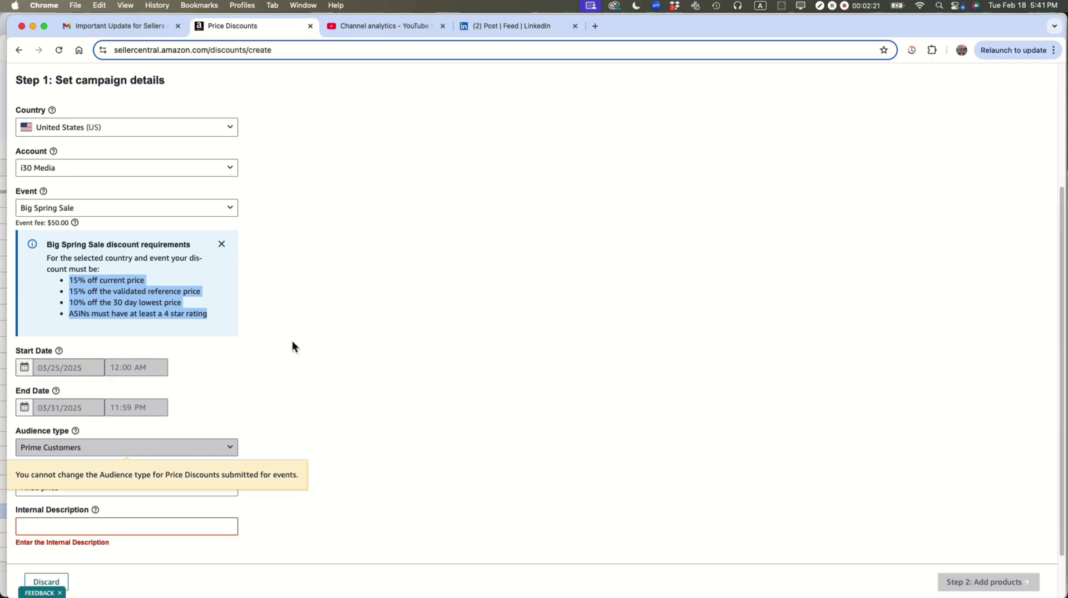
Set the discount type to Percent off and the internal description to 2025bigSpringSaleBlueMaroonBar, and continue to adding products.
{"action": "scroll", "coordinate": [294, 342], "scroll_direction": "down", "scroll_amount": 2}
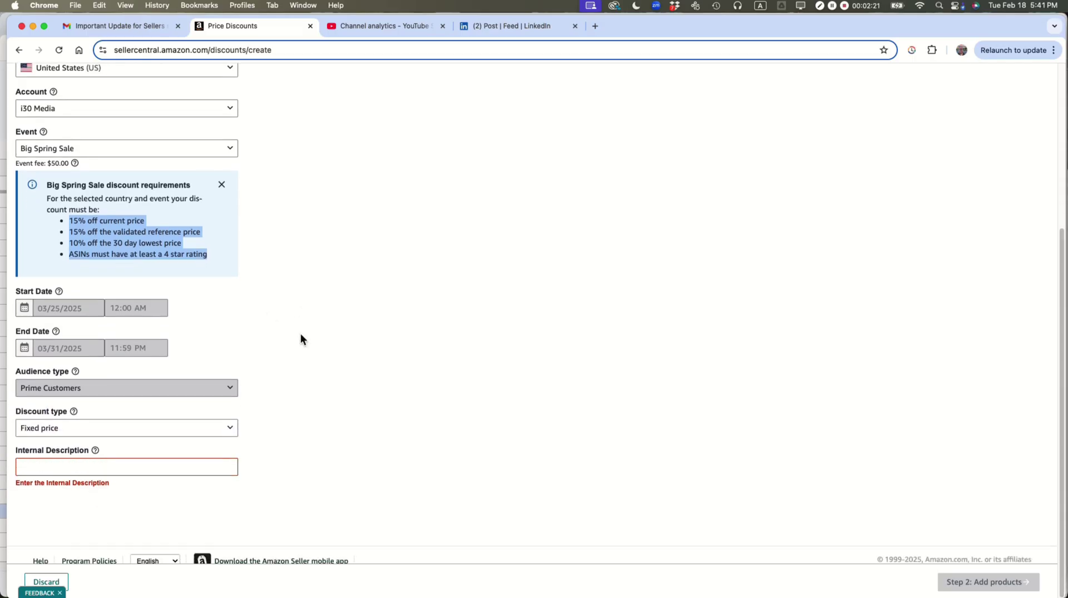
{"action": "left_click", "coordinate": [230, 430]}
{"action": "left_click", "coordinate": [179, 466]}
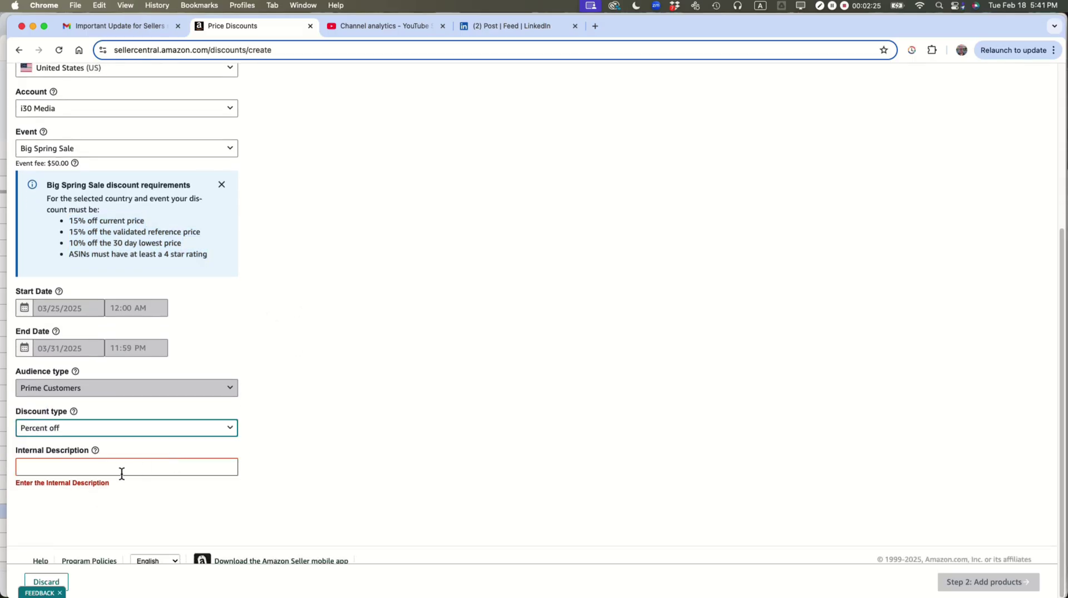
{"action": "left_click", "coordinate": [87, 468]}
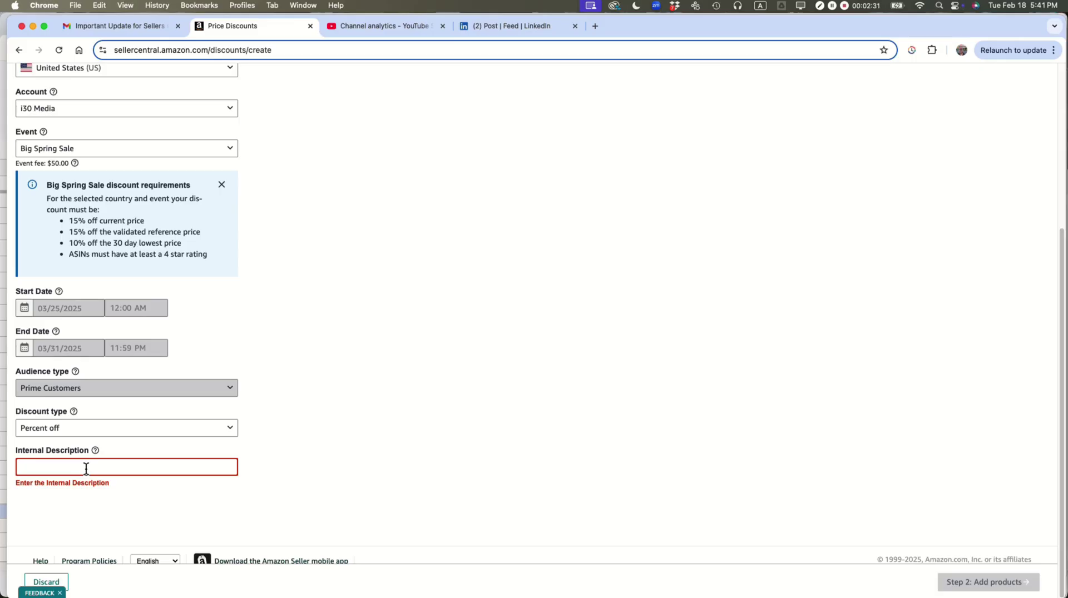
{"action": "type", "text": "2025bigSpringSaleBlueMaroonBar"}
{"action": "left_click", "coordinate": [153, 496]}
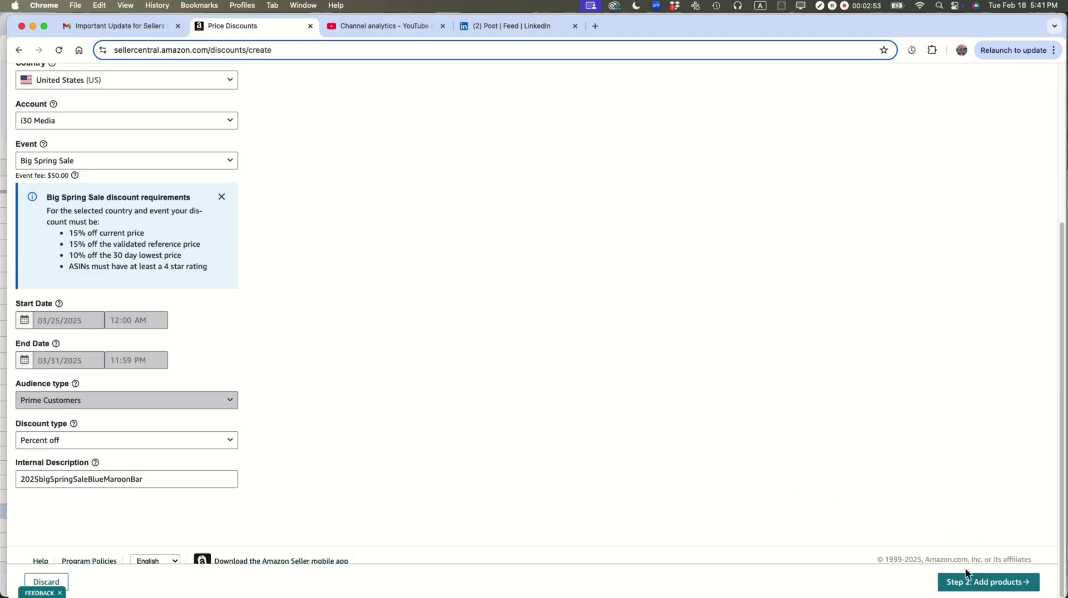
{"action": "left_click", "coordinate": [976, 585]}
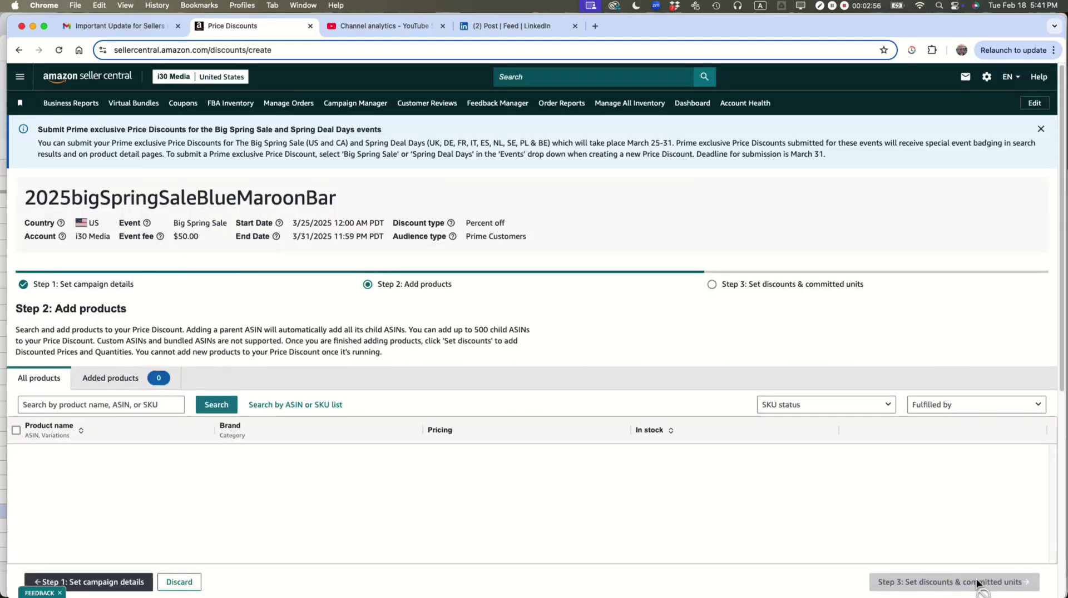
Search for ASIN B01M5J3GLF and add its active Amazon-fulfilled listing, SKU 163091, to the price discount.
{"action": "left_click_drag", "start_coordinate": [205, 236], "coordinate": [170, 235]}
{"action": "left_click", "coordinate": [123, 404]}
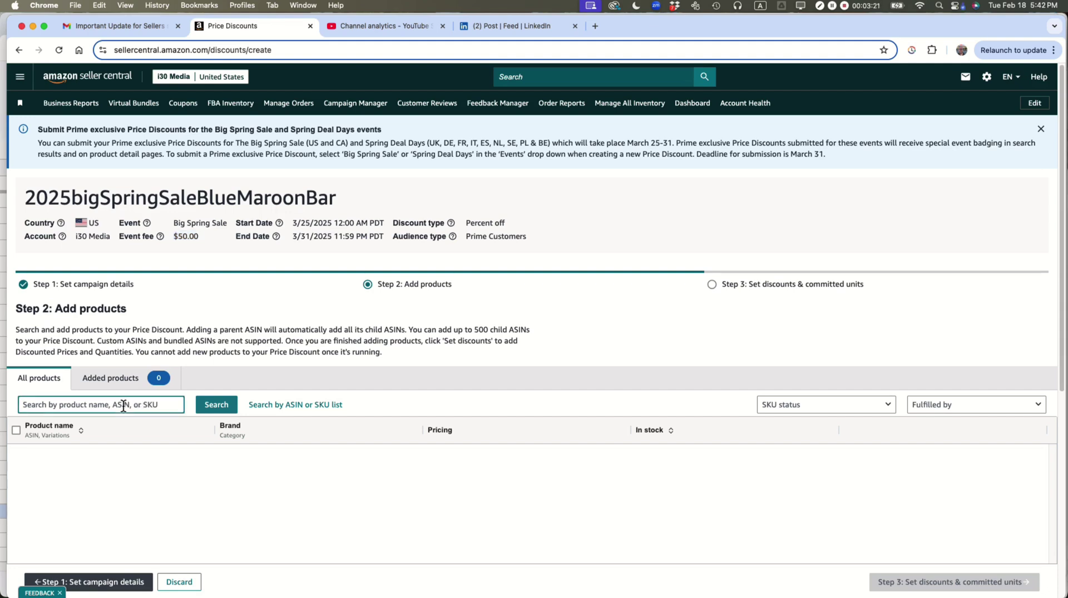
{"action": "key", "text": "super+Tab"}
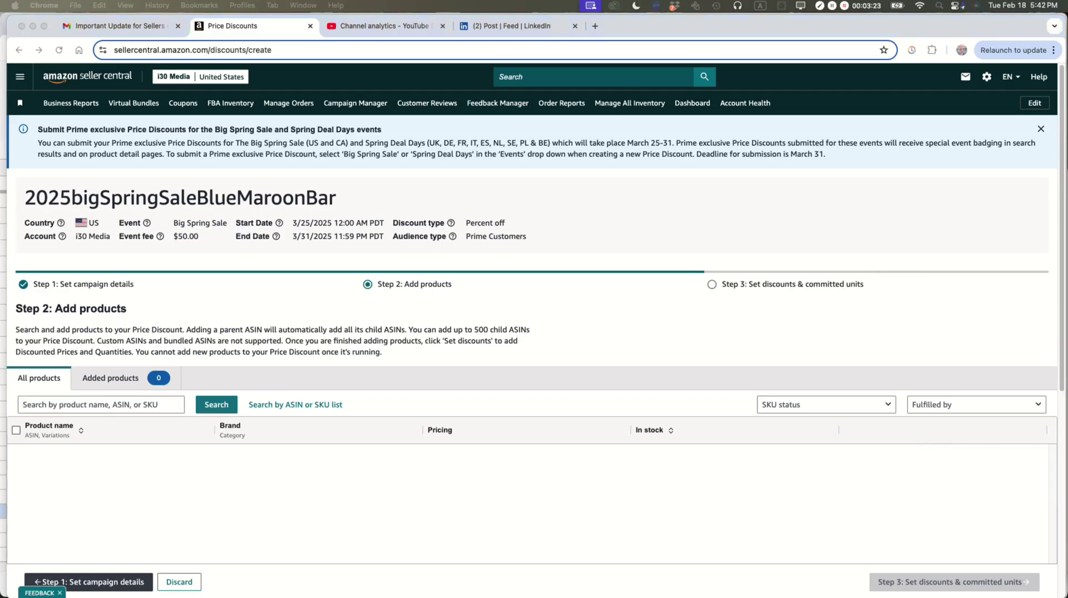
{"action": "left_click", "coordinate": [94, 403]}
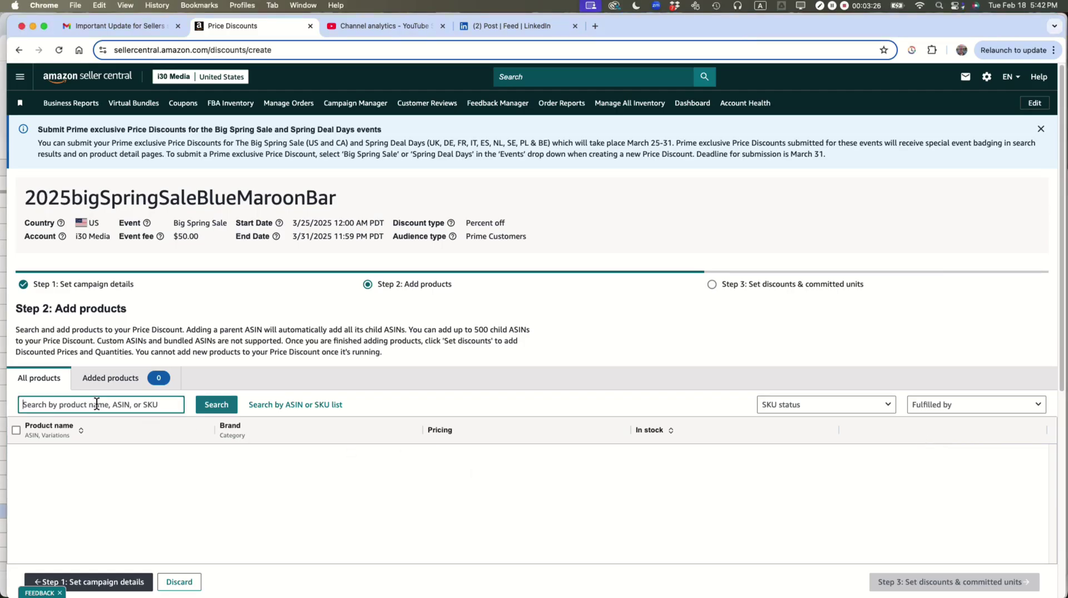
{"action": "type", "text": "B01M5J3GLF"}
{"action": "left_click", "coordinate": [217, 405]}
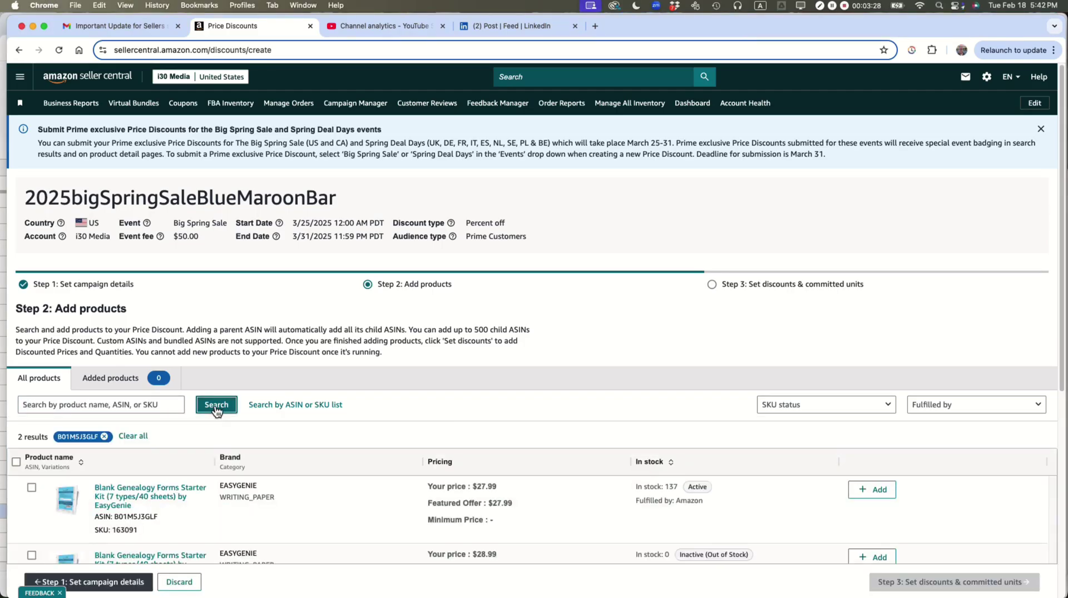
{"action": "scroll", "coordinate": [252, 439], "scroll_direction": "down", "scroll_amount": 3}
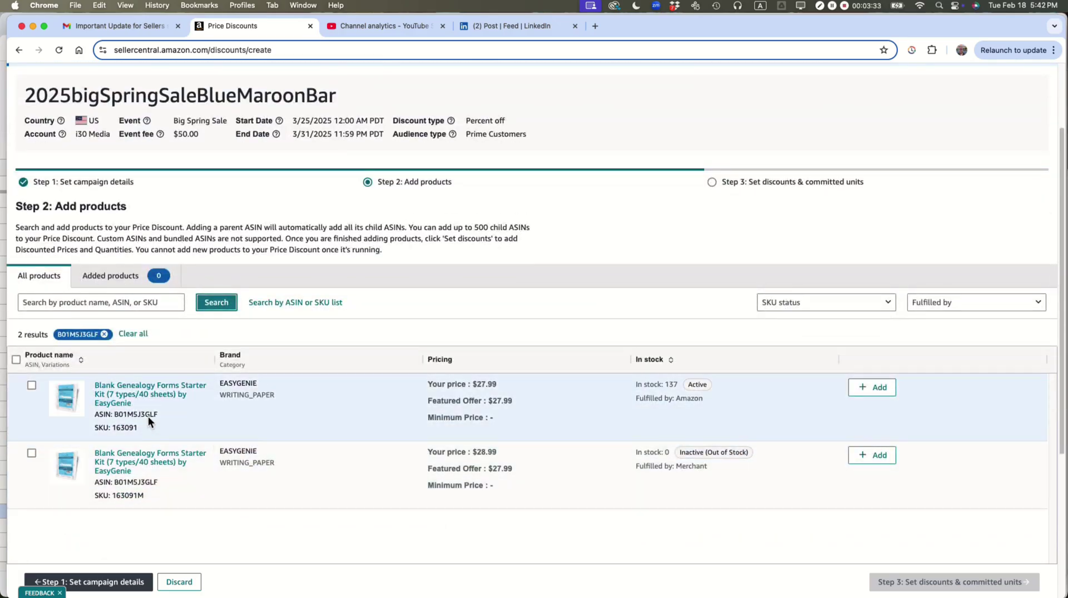
{"action": "left_click", "coordinate": [872, 388]}
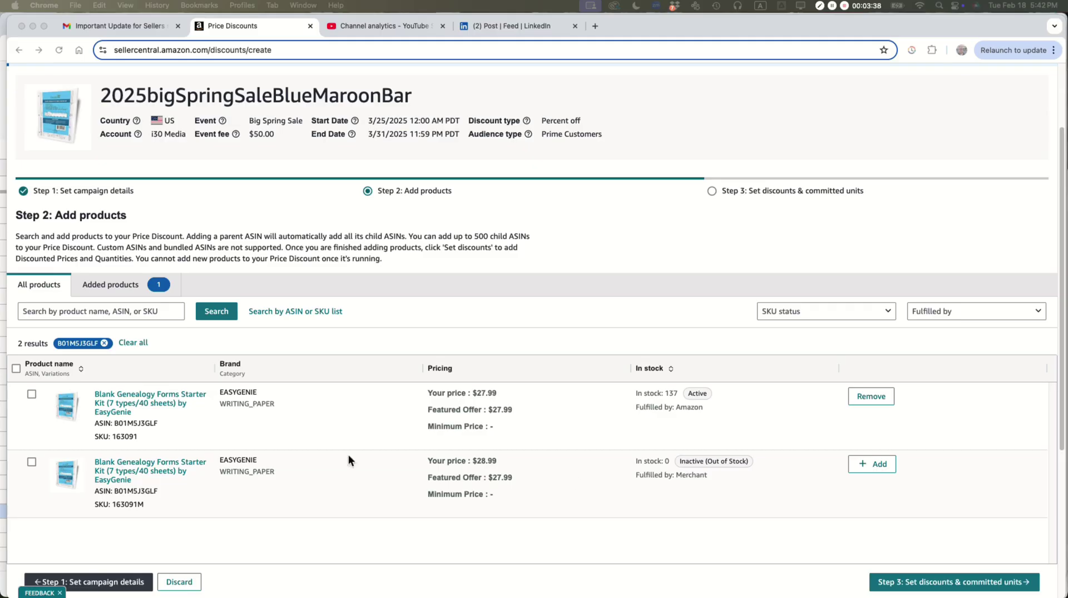
Search for ASIN B093CH85BN and add the Five Generation Pedigree Charts product to the price discount.
{"action": "left_click", "coordinate": [118, 313]}
{"action": "type", "text": "B093CH85BN"}
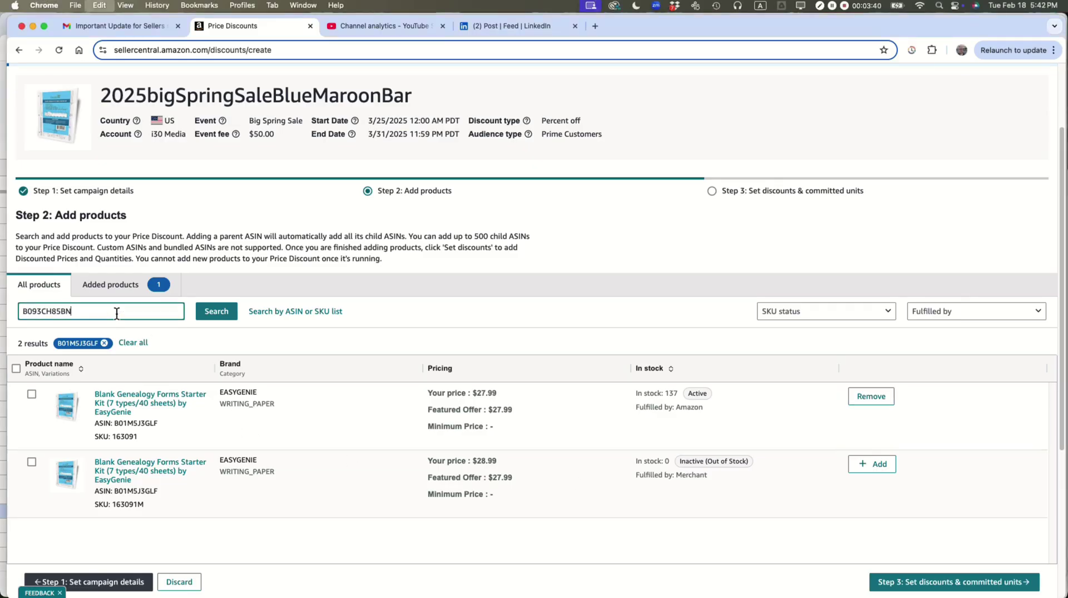
{"action": "left_click", "coordinate": [217, 318]}
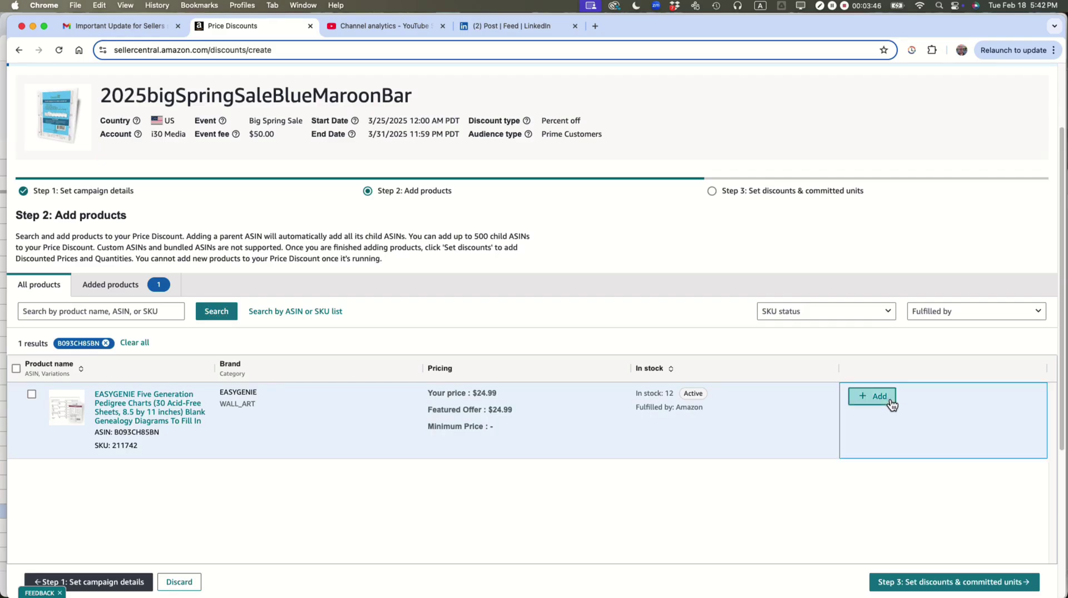
{"action": "left_click", "coordinate": [890, 401]}
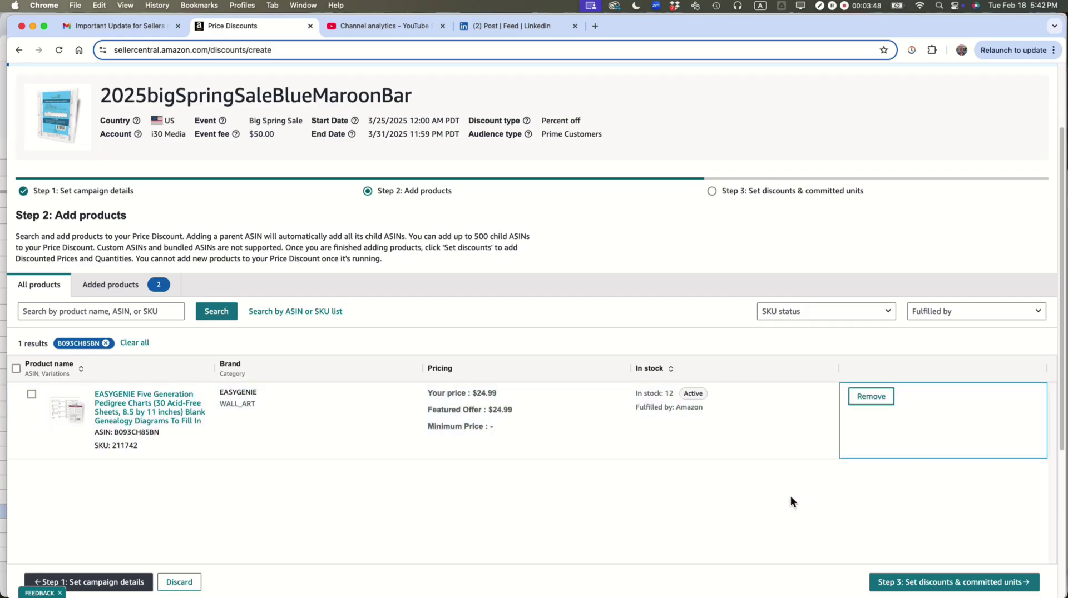
Continue to setting discounts and committed units, and go through the introductory tour, reading the committed units explanation, until it is finished.
{"action": "scroll", "coordinate": [790, 495], "scroll_direction": "down", "scroll_amount": 3}
{"action": "left_click", "coordinate": [959, 584]}
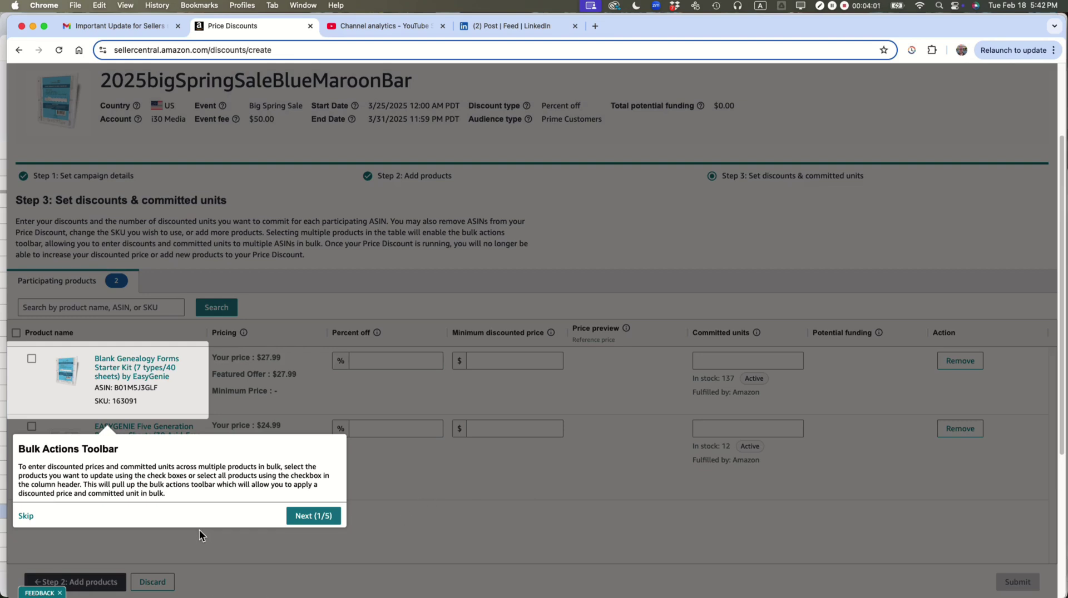
{"action": "left_click", "coordinate": [300, 519]}
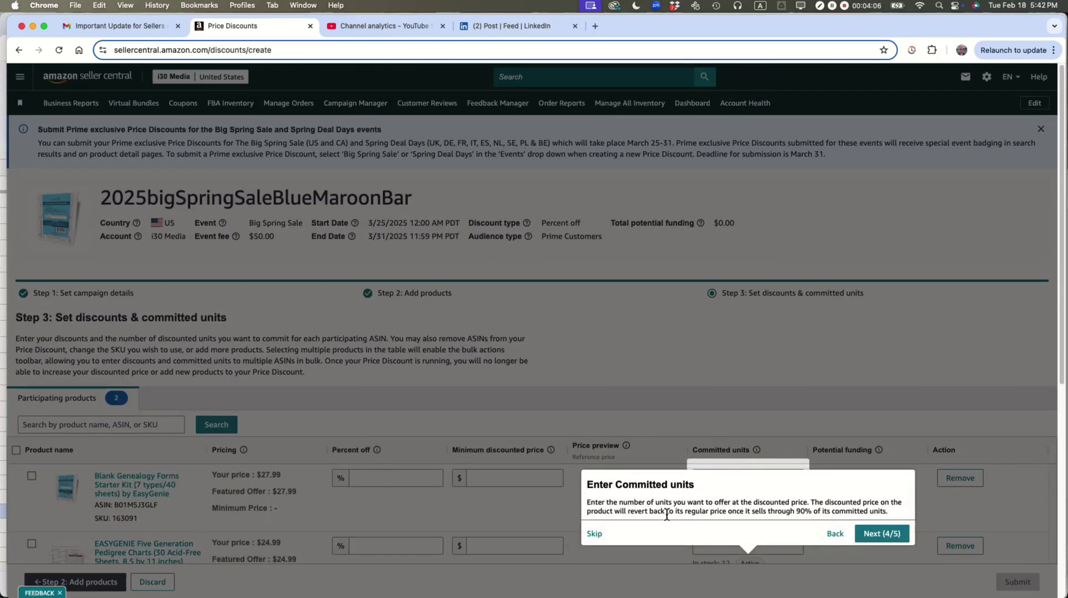
{"action": "left_click_drag", "start_coordinate": [587, 502], "coordinate": [806, 502]}
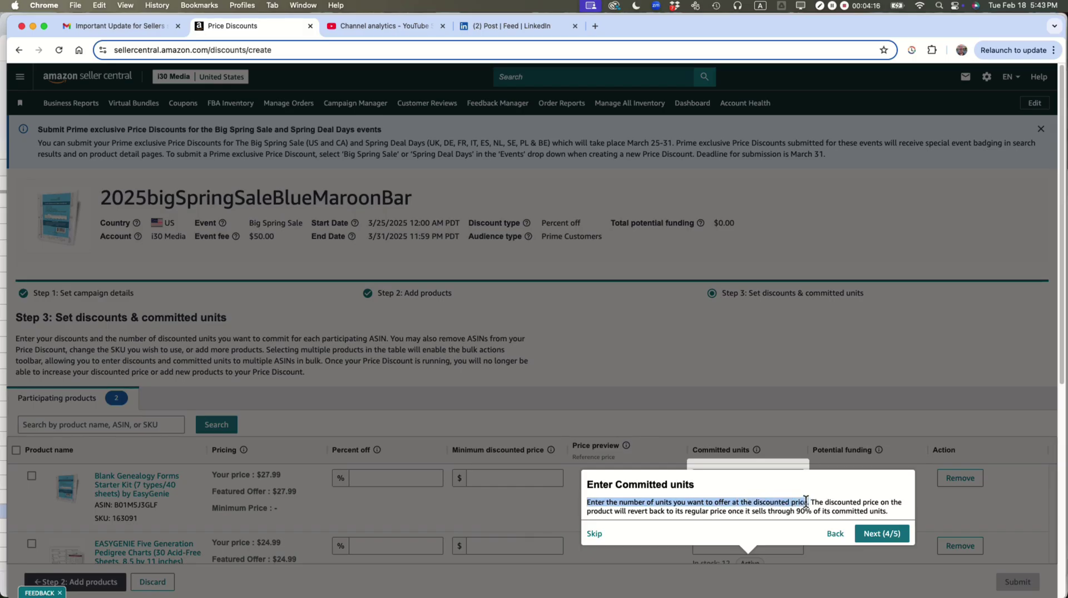
{"action": "left_click_drag", "start_coordinate": [806, 502], "coordinate": [810, 502]}
{"action": "left_click", "coordinate": [882, 534]}
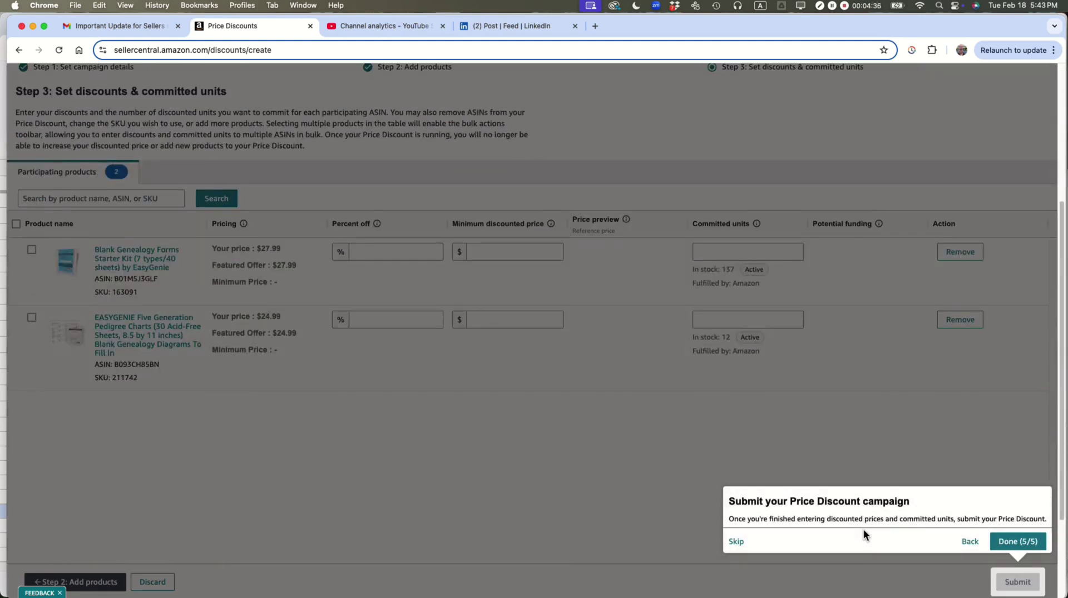
{"action": "left_click", "coordinate": [1007, 548]}
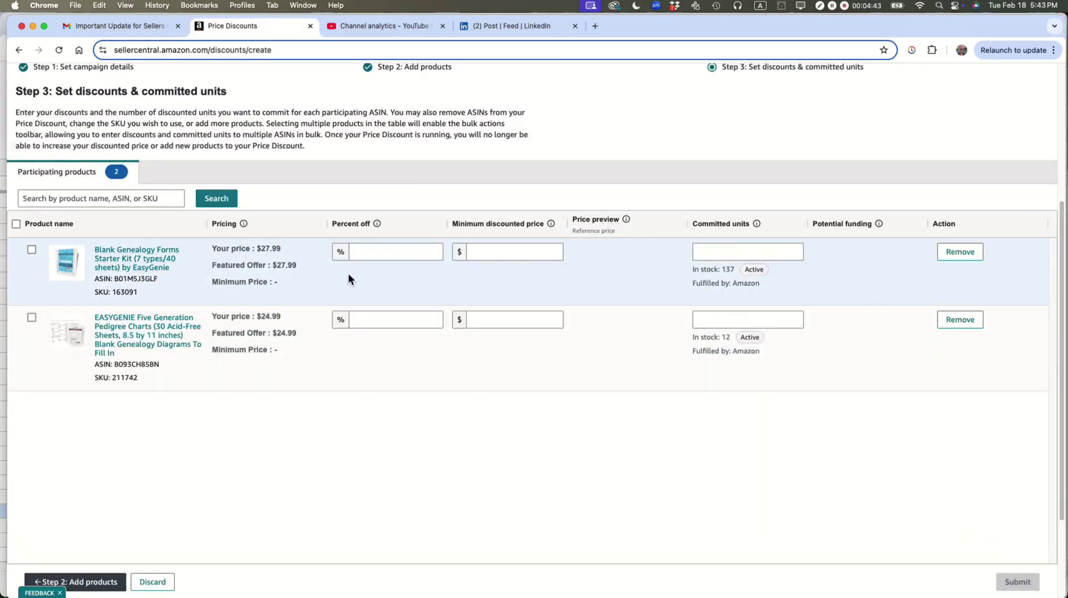
Give the Blank Genealogy Forms Starter Kit 20 percent off, a minimum discounted price of $21.99 and 100 committed units.
{"action": "left_click", "coordinate": [358, 251]}
{"action": "type", "text": "20"}
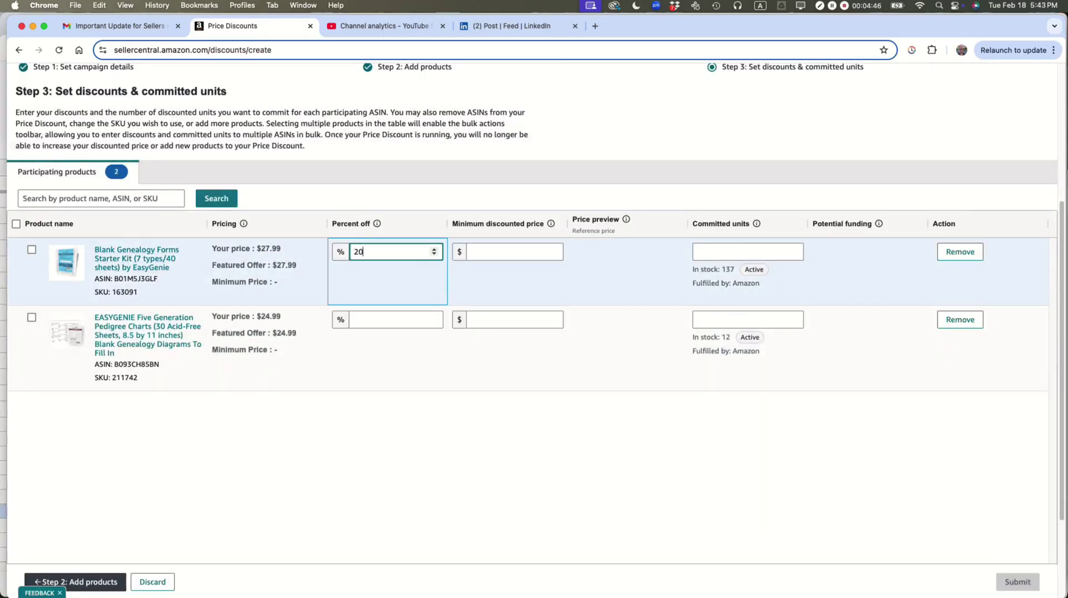
{"action": "left_click", "coordinate": [468, 251]}
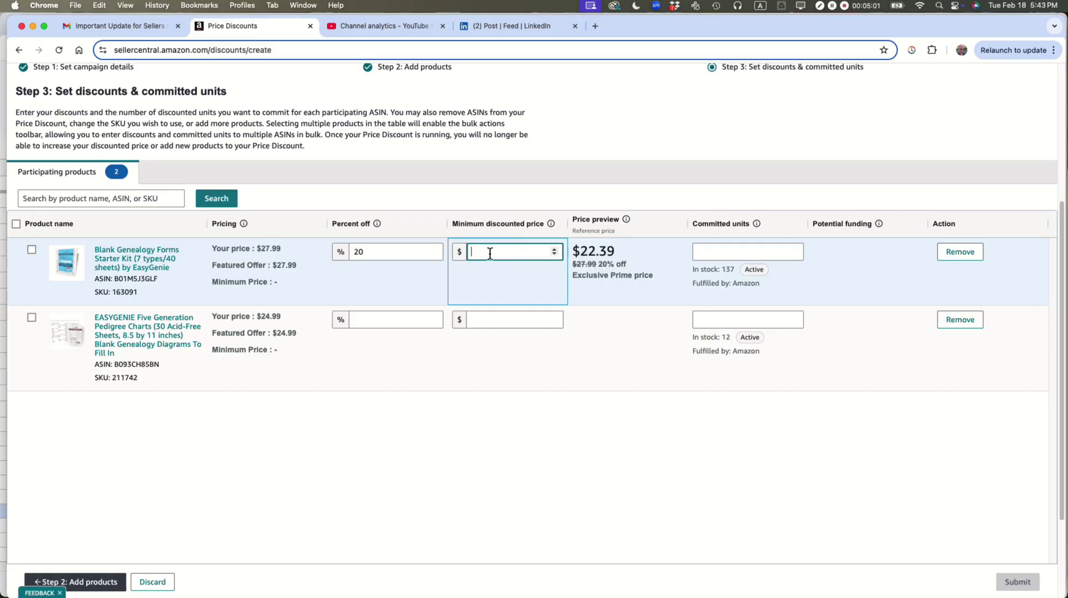
{"action": "type", "text": "21.99"}
{"action": "left_click", "coordinate": [715, 252]}
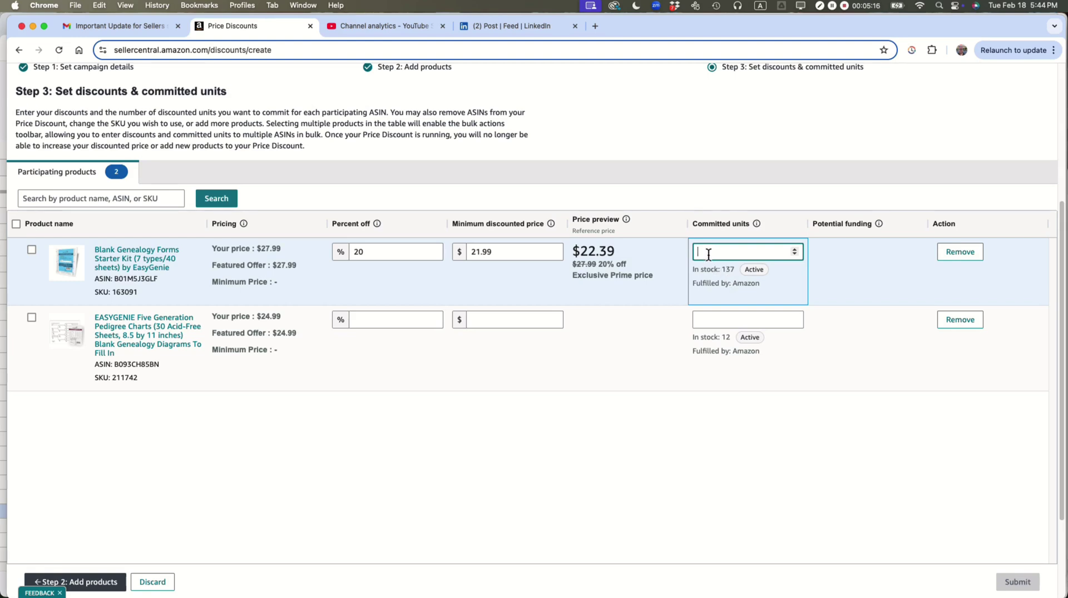
{"action": "type", "text": "100"}
{"action": "left_click", "coordinate": [714, 303]}
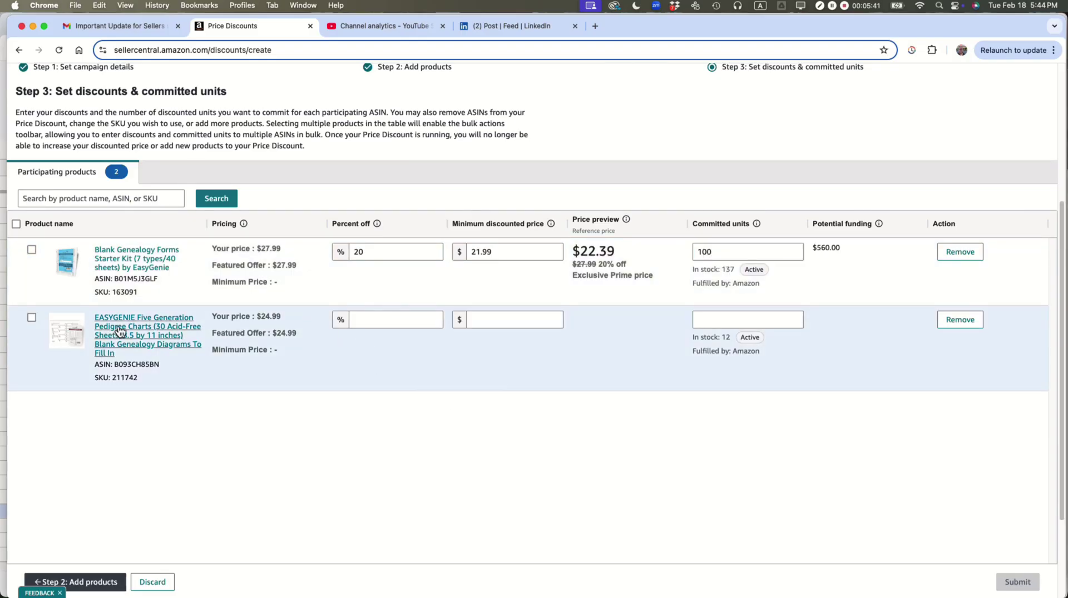
Give the Five Generation Pedigree Charts 15 percent off, a minimum discounted price of $20.99 and 10 committed units.
{"action": "left_click", "coordinate": [370, 321]}
{"action": "type", "text": "15"}
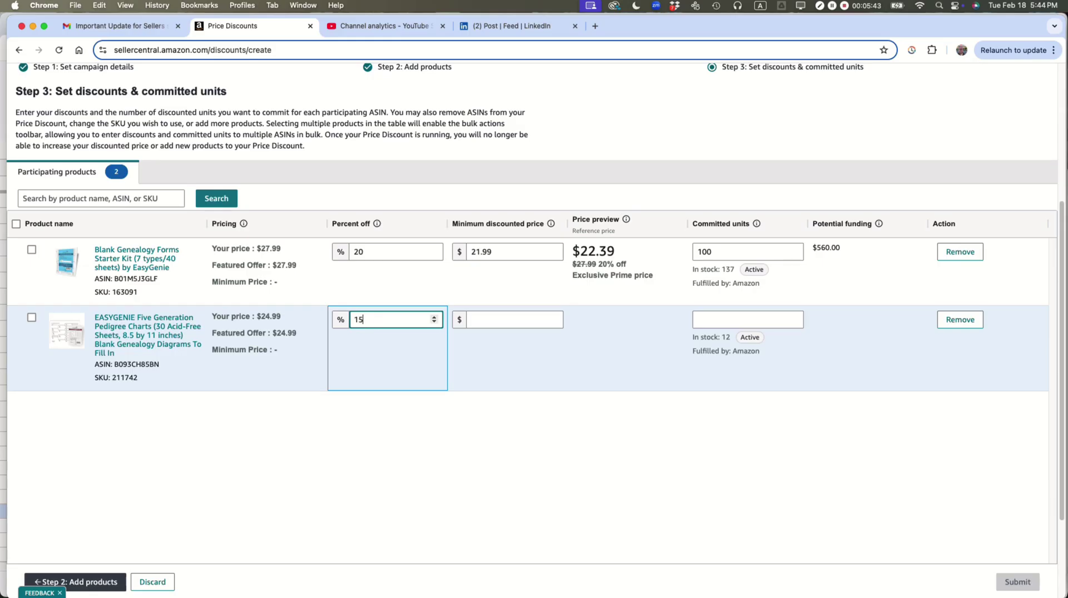
{"action": "left_click", "coordinate": [488, 323]}
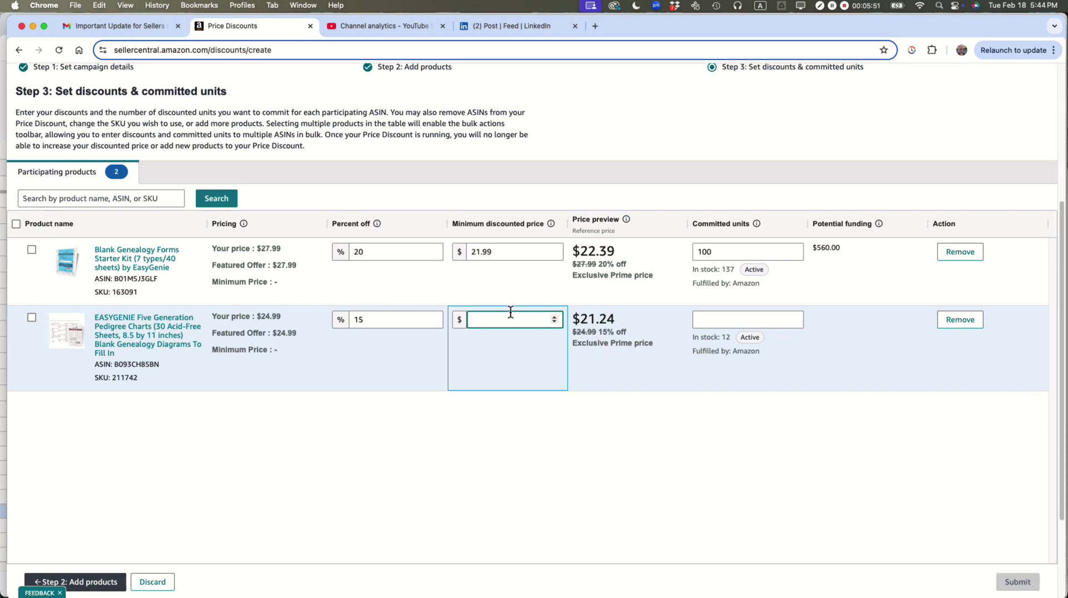
{"action": "type", "text": "20.99"}
{"action": "left_click", "coordinate": [716, 320]}
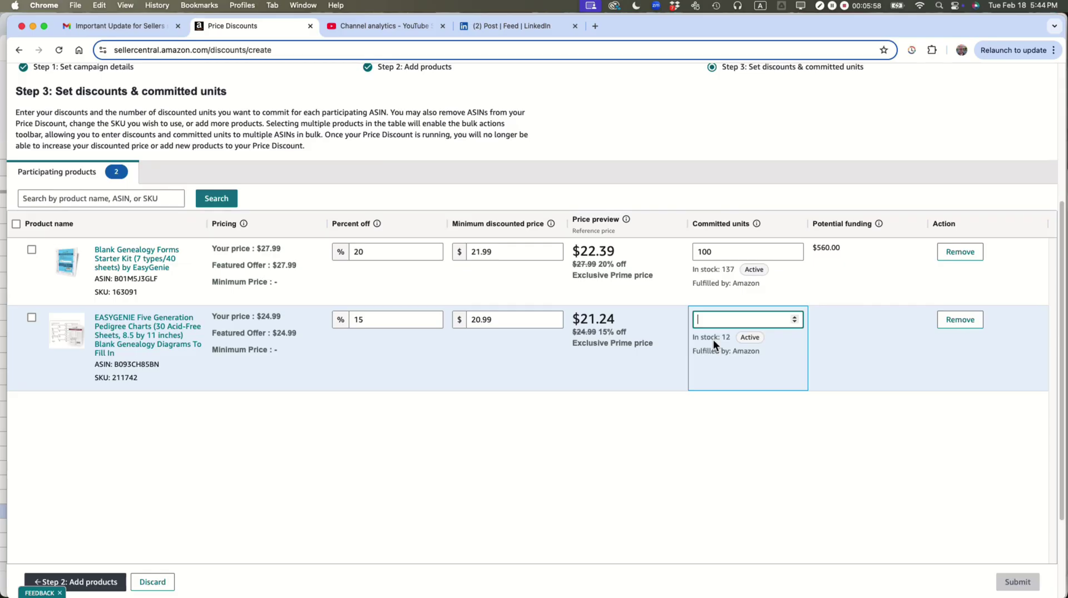
{"action": "type", "text": "10"}
{"action": "left_click", "coordinate": [706, 464]}
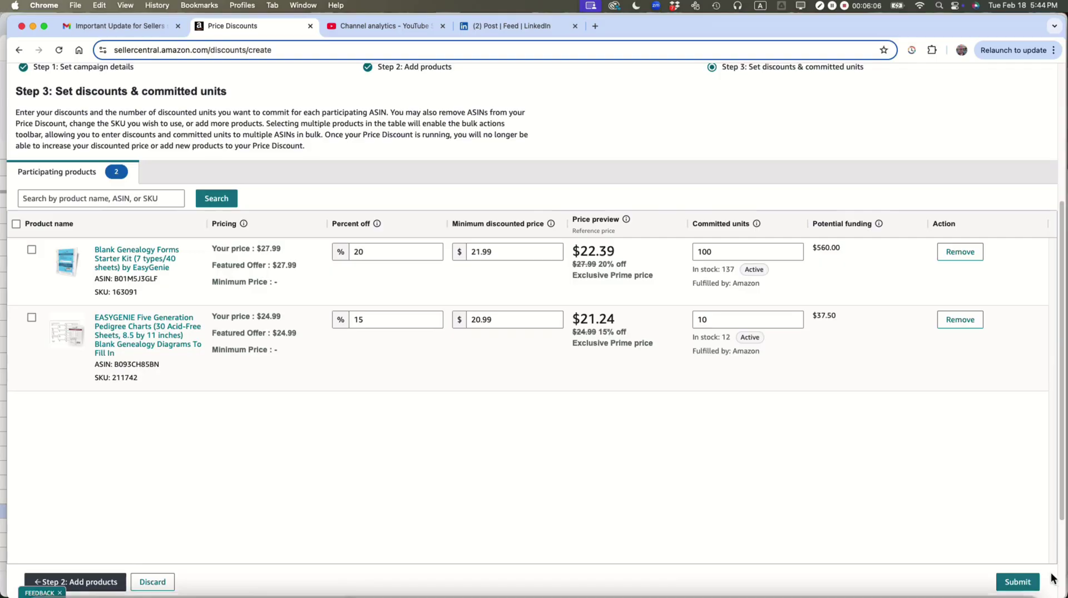
Submit the price discount and show the event discounts in the Price Discounts overview.
{"action": "left_click", "coordinate": [1017, 583]}
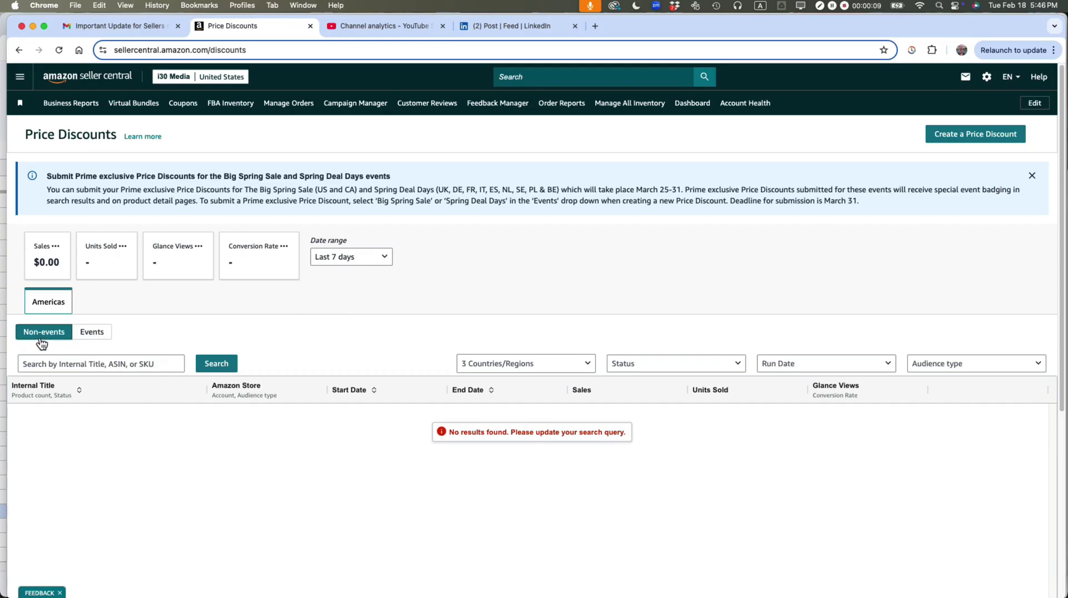
{"action": "left_click", "coordinate": [89, 334]}
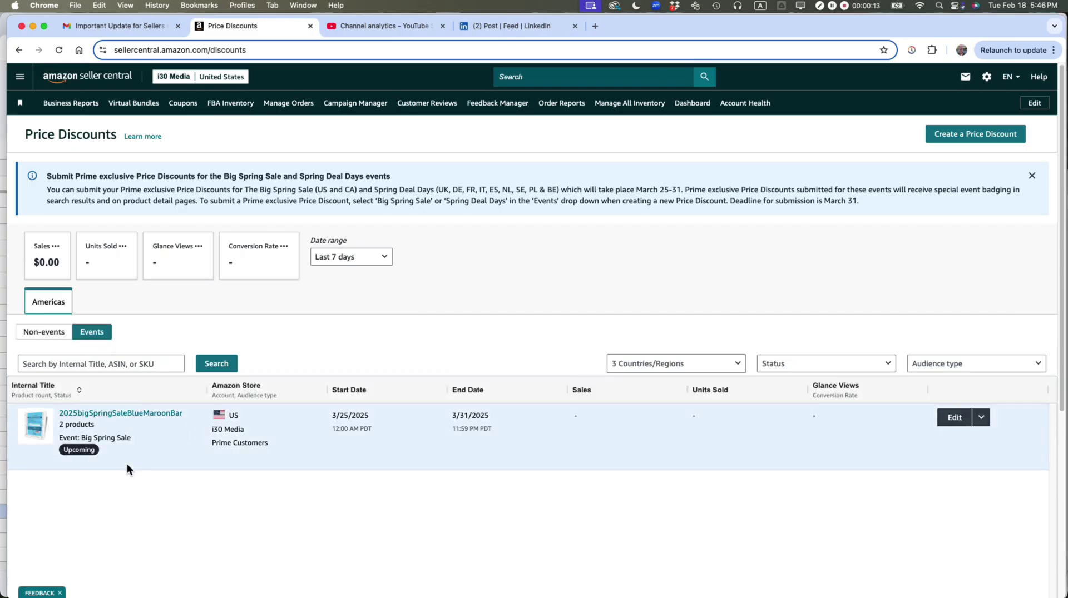